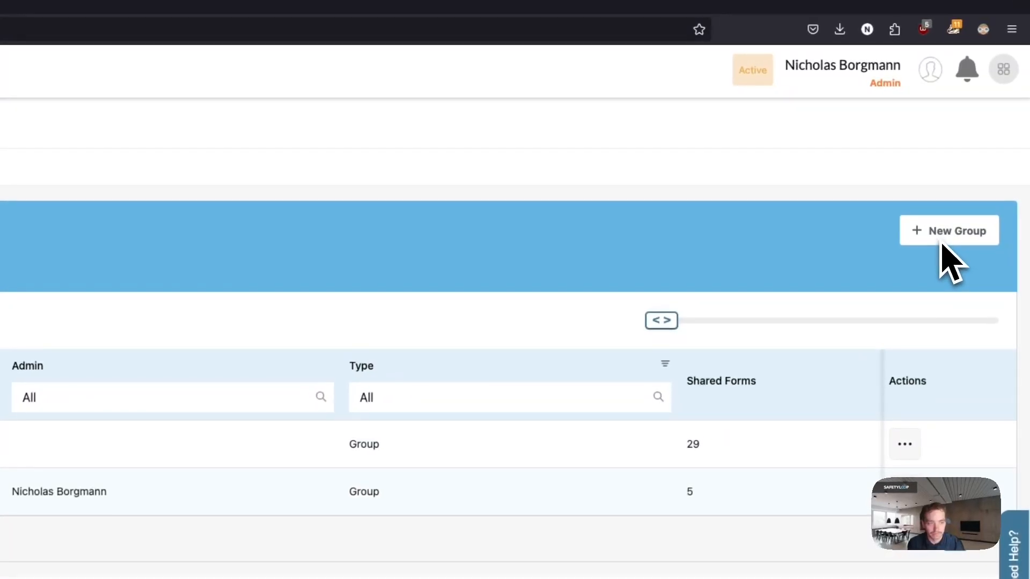
- Start a new group, paste 'West Side Condos' as its Group Name, and move to Description
left_click(933, 236)
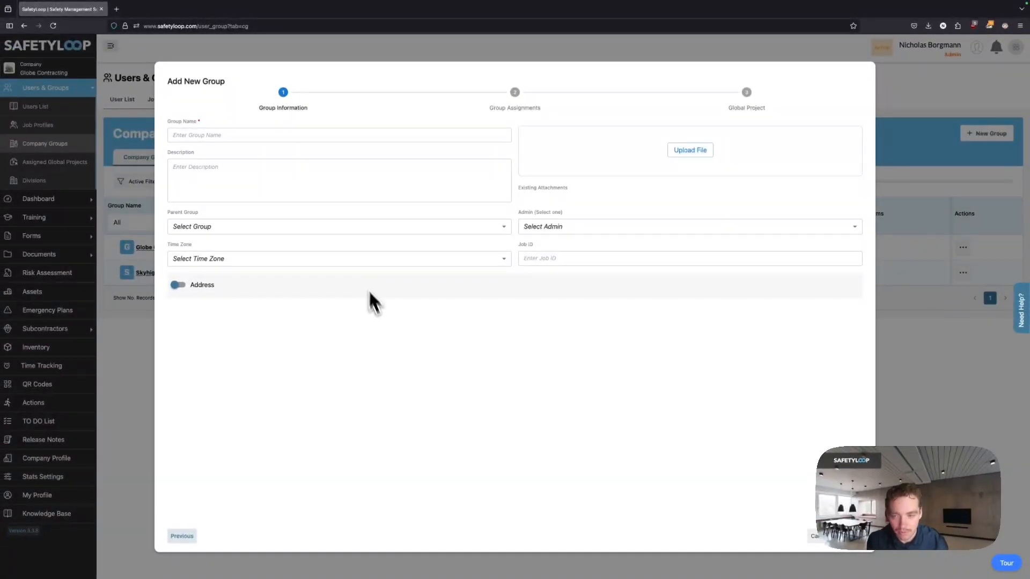
left_click(213, 135)
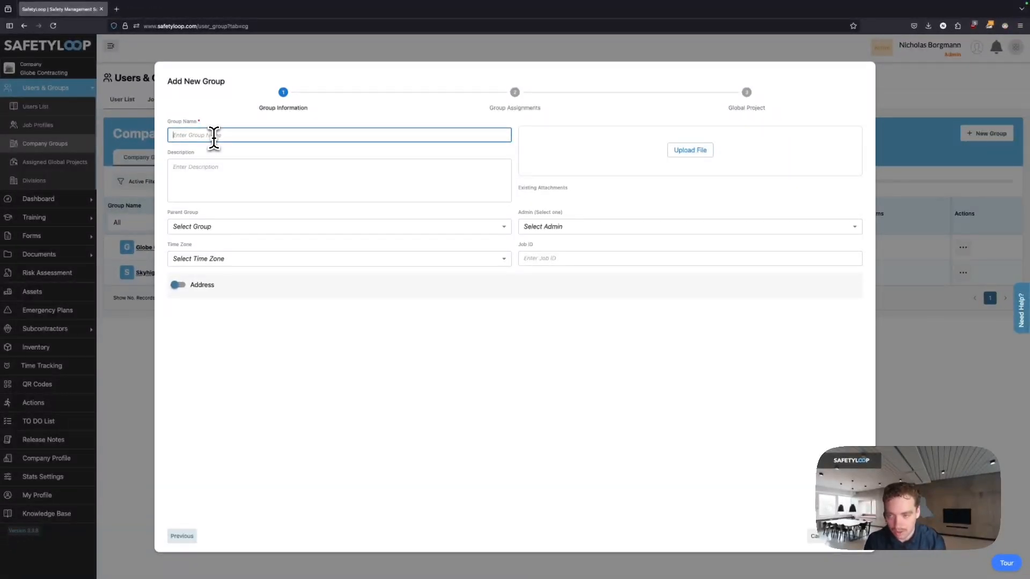
type("West Side Condos")
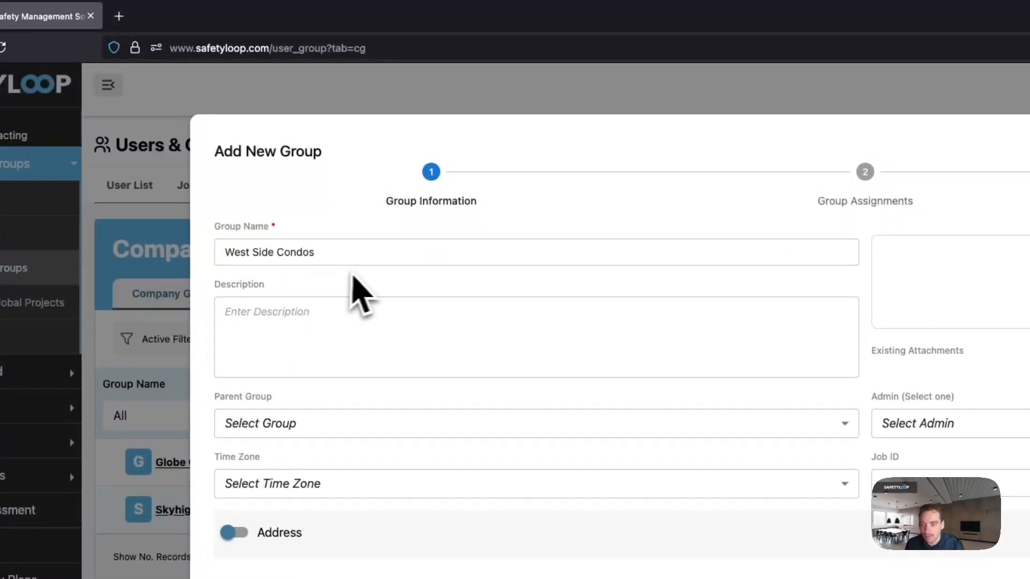
left_click(367, 314)
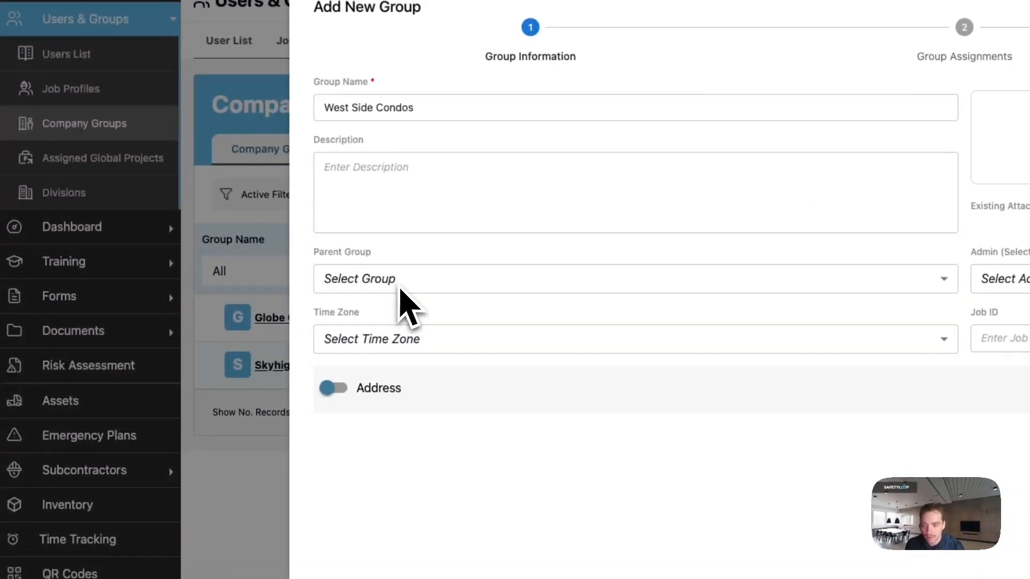
- Leave Parent Group empty and pick the only listed user as the group Admin
left_click(409, 284)
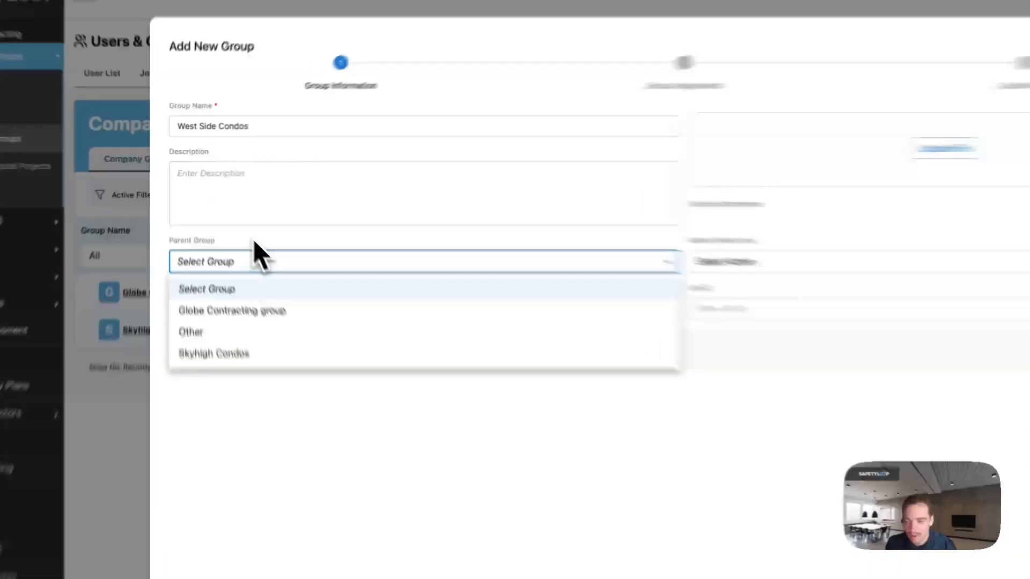
left_click(226, 221)
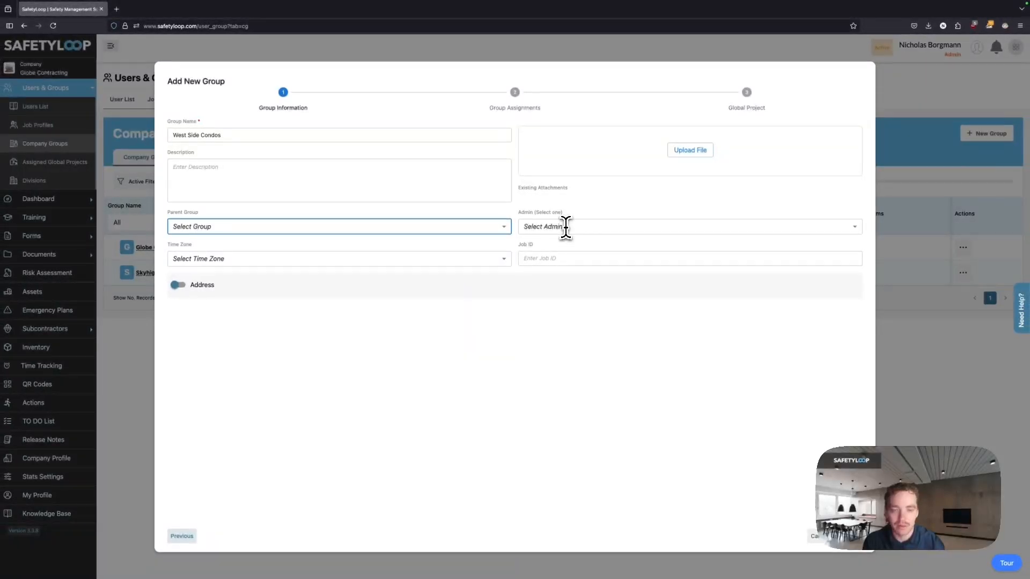
left_click(566, 226)
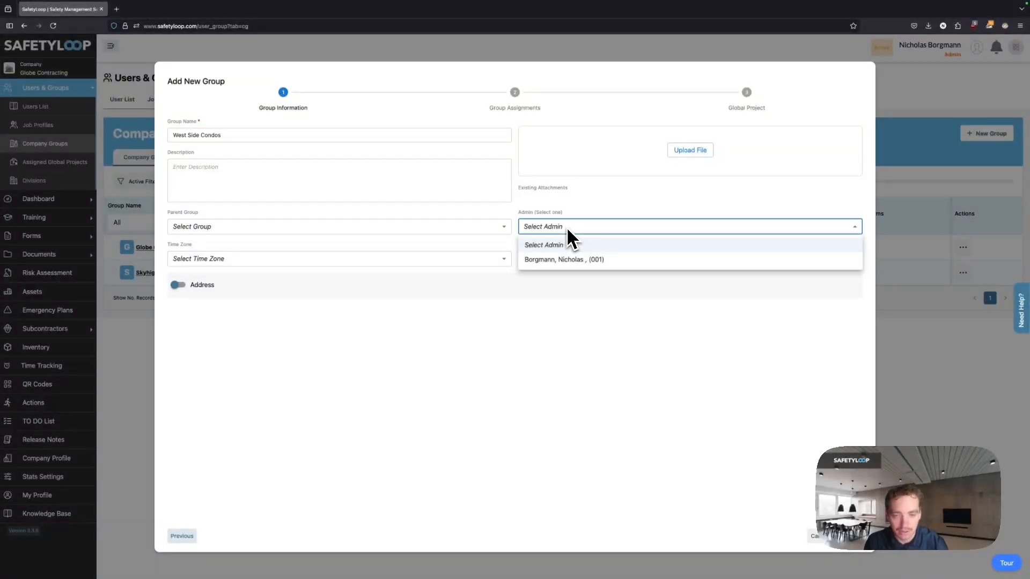
left_click(566, 261)
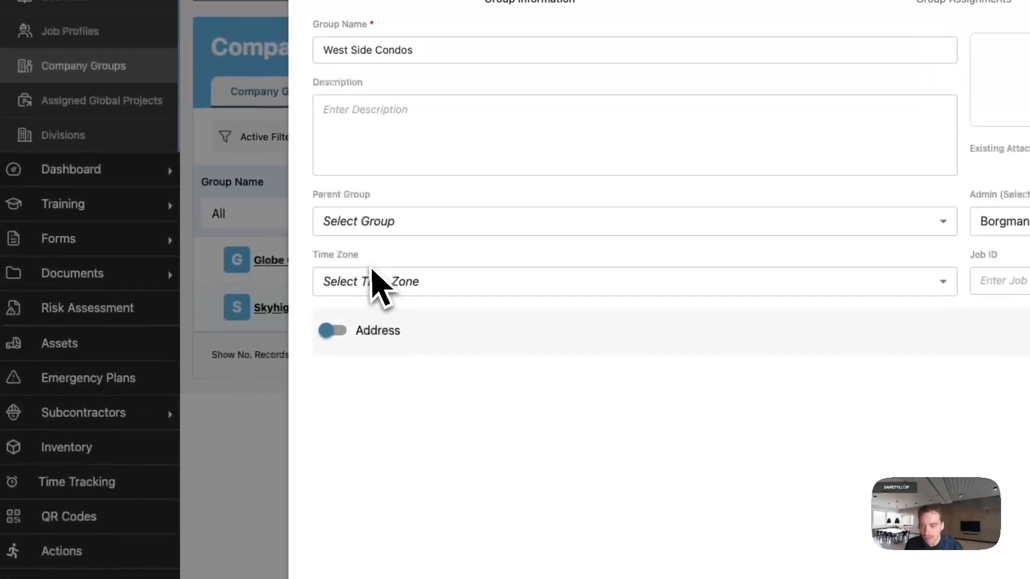
left_click_drag(314, 255, 378, 255)
left_click(378, 255)
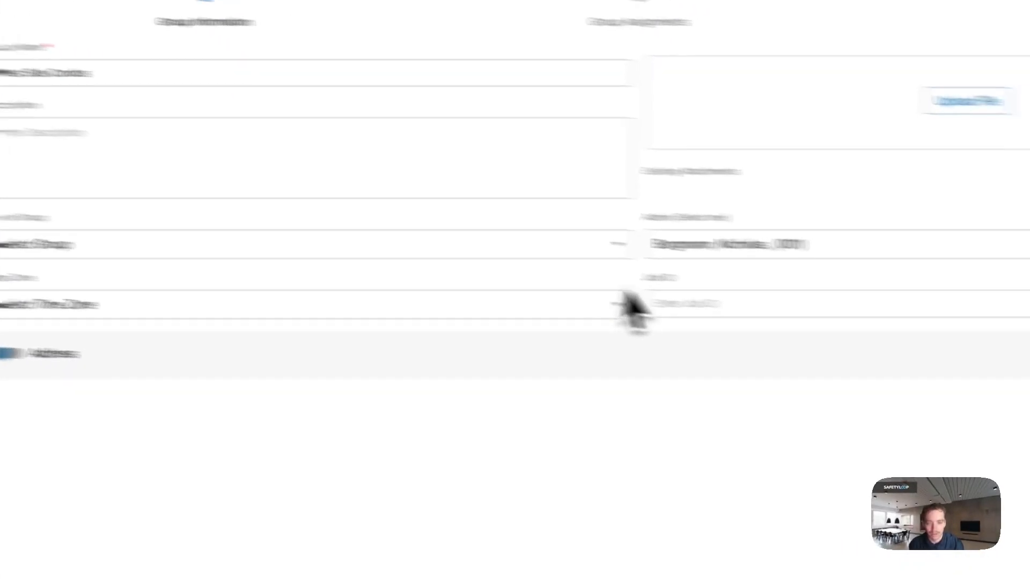
left_click_drag(534, 269, 488, 268)
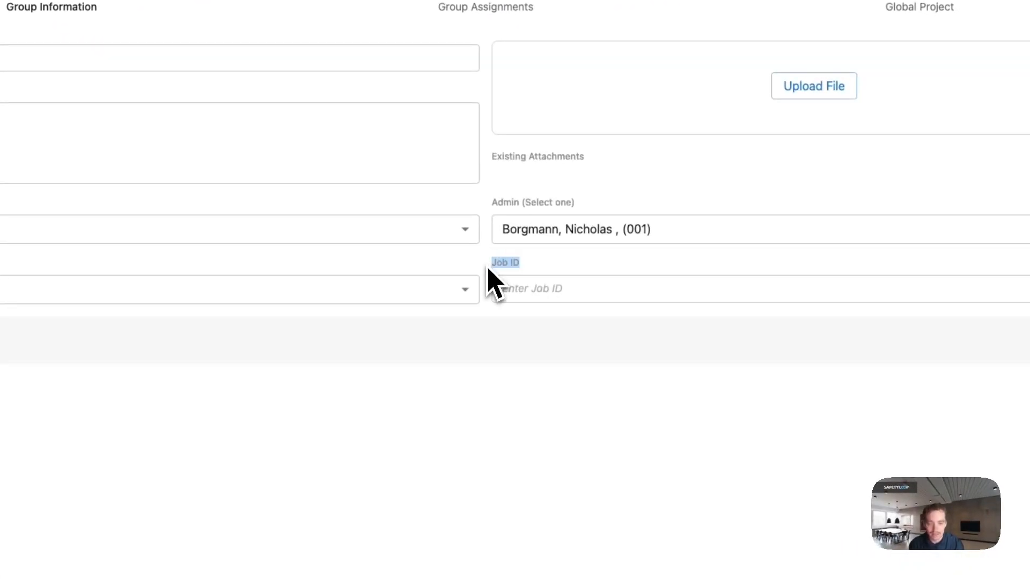
left_click(546, 292)
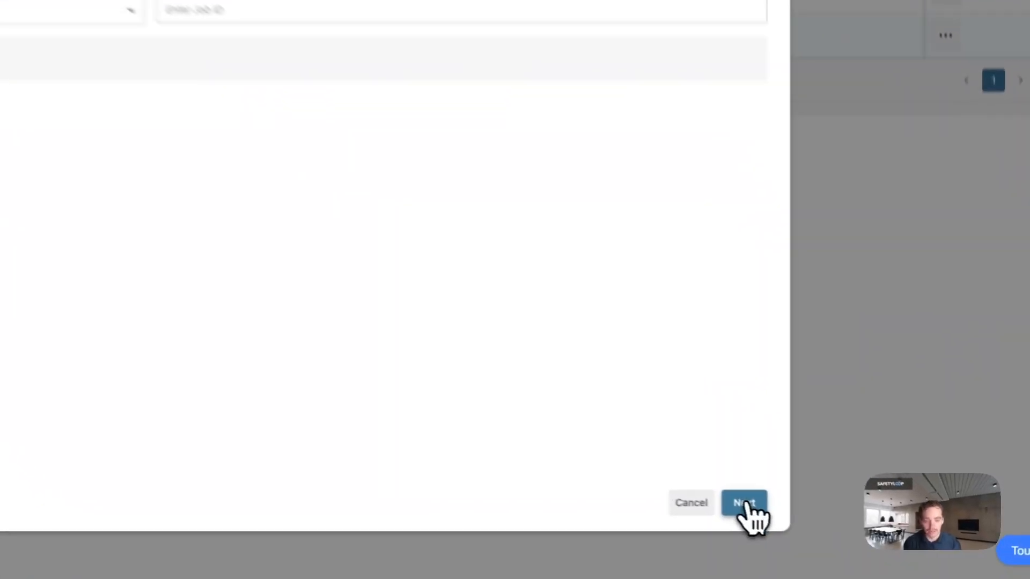
- On Group Assignments, move the single available user from Unselected to Selected members
left_click(853, 538)
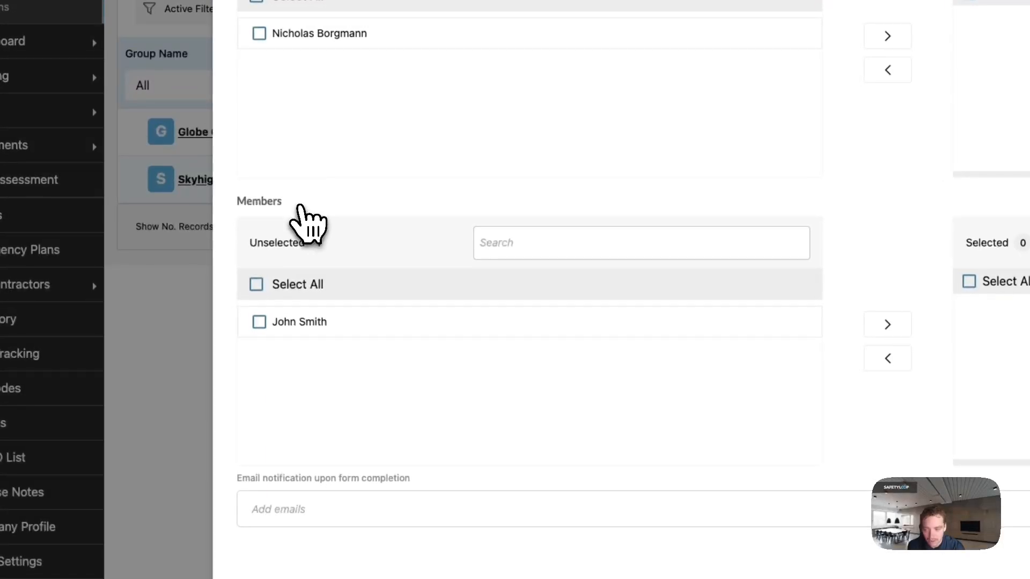
double_click(263, 328)
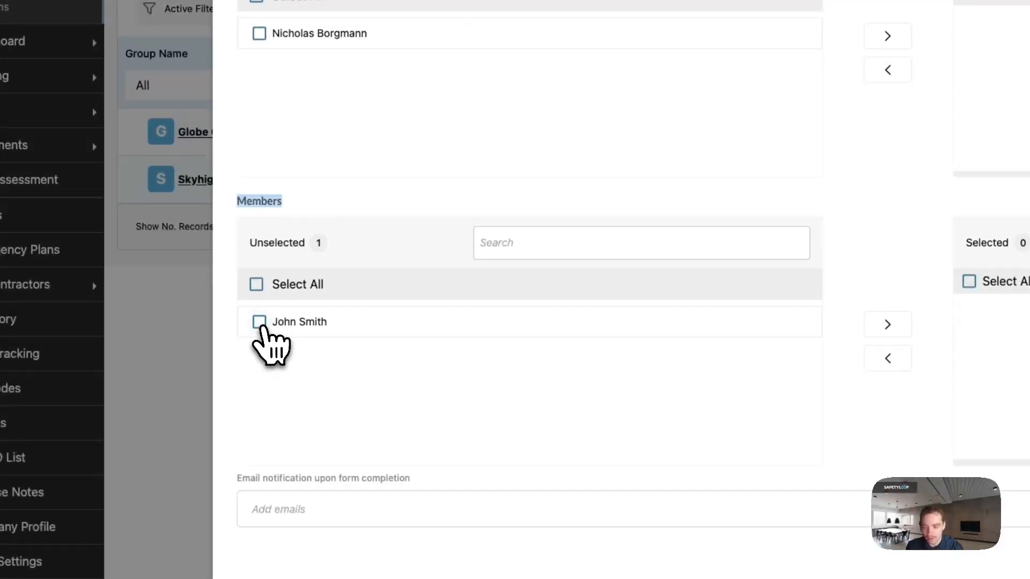
left_click(262, 325)
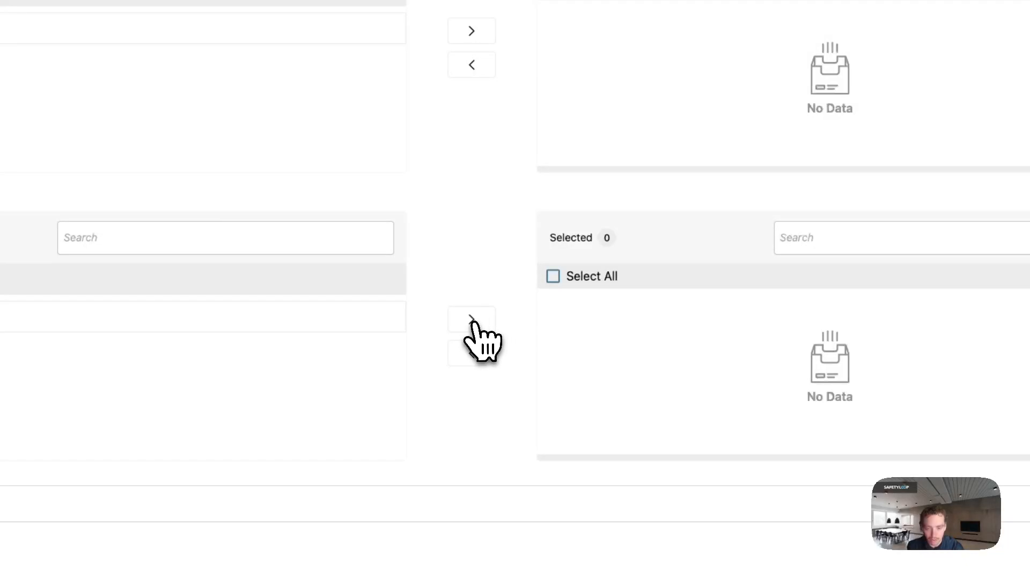
left_click(472, 320)
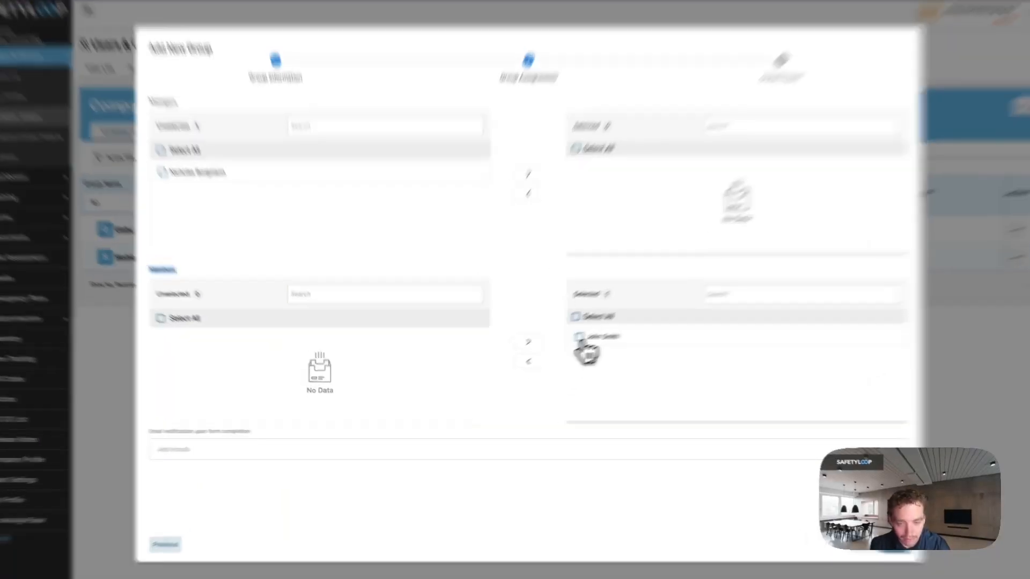
left_click(580, 338)
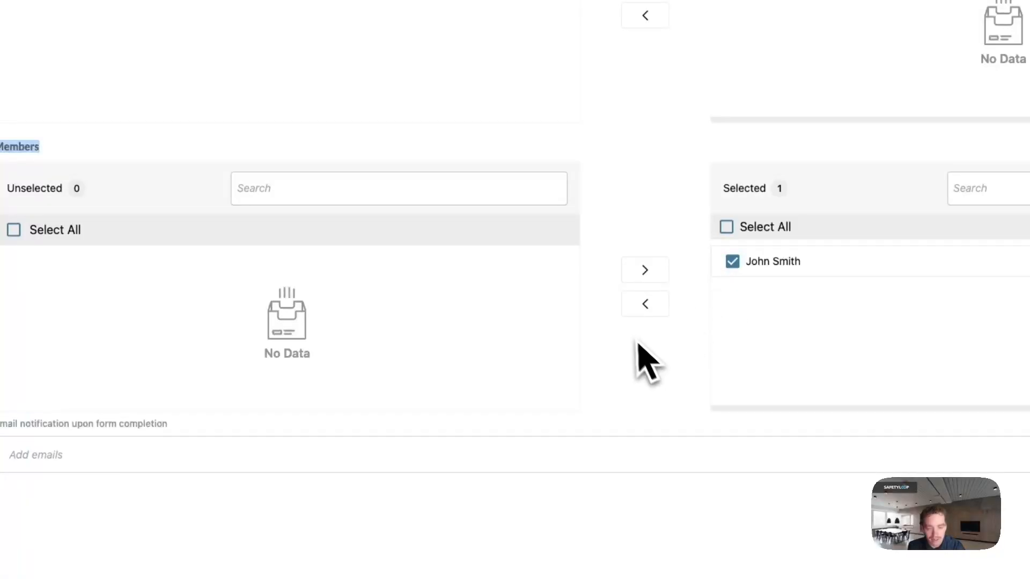
left_click(647, 306)
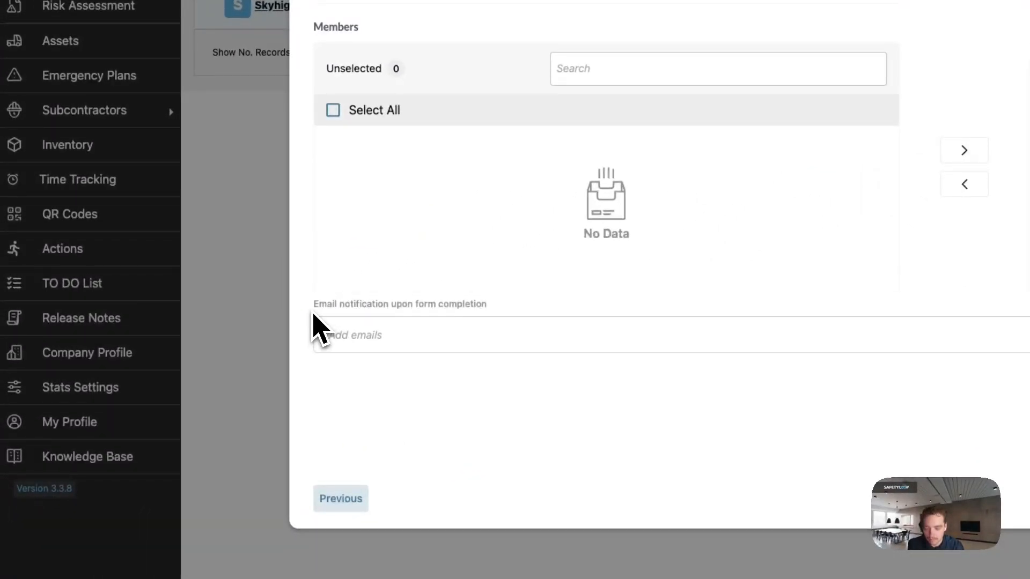
- Add a form-completion notification email address, then remove its chip again
left_click_drag(312, 313, 500, 311)
left_click(500, 313)
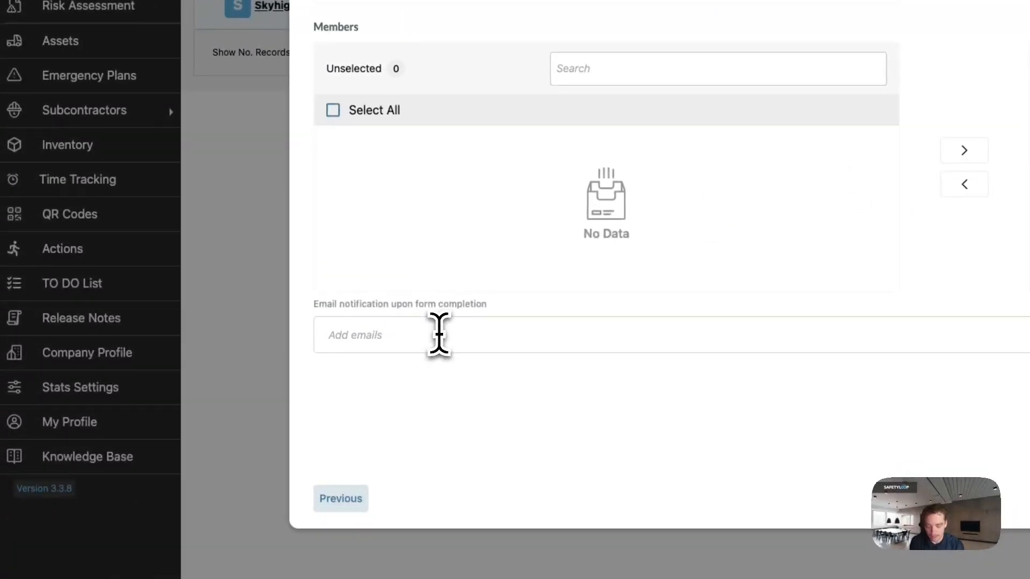
left_click(439, 335)
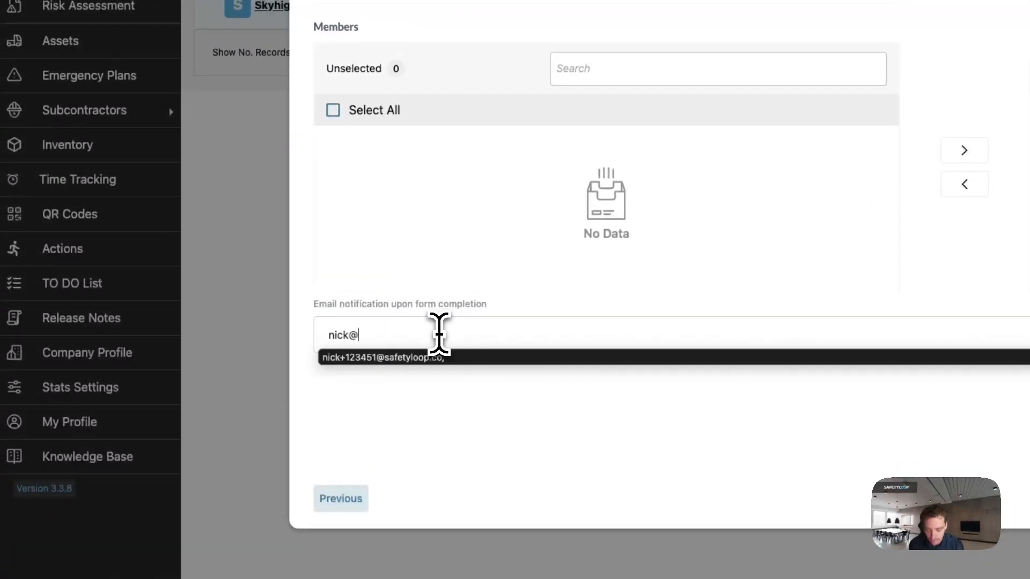
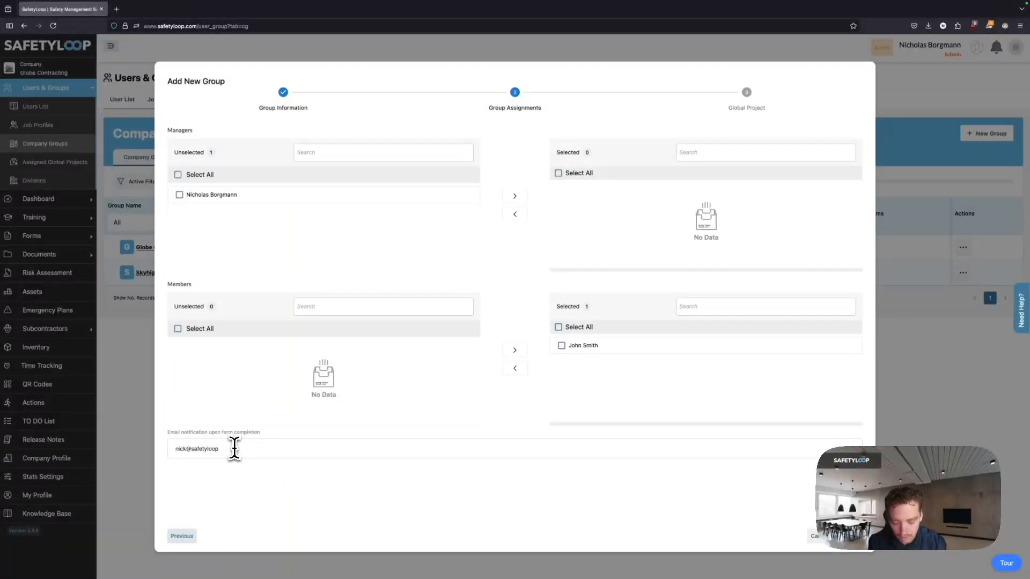
key("Return")
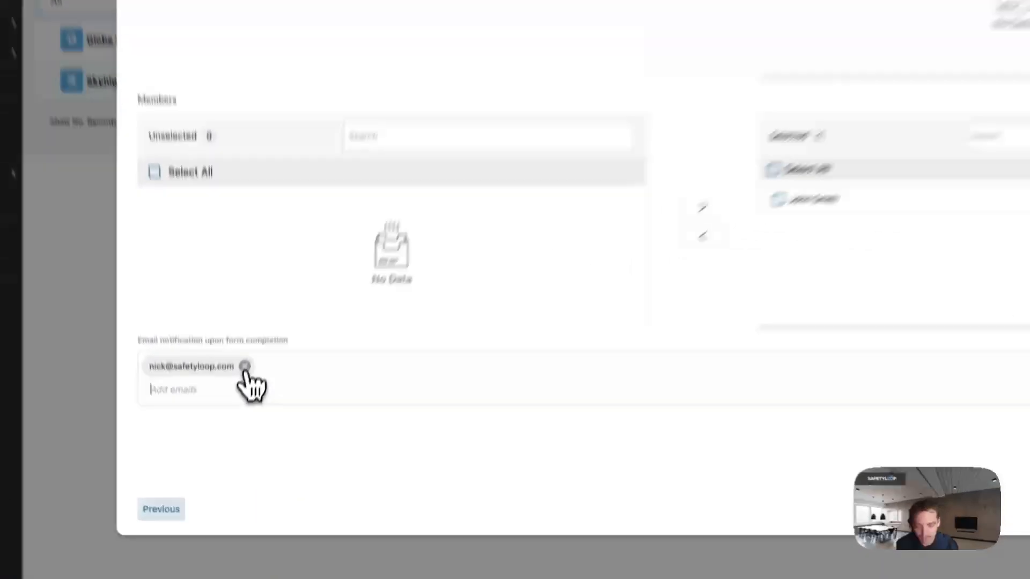
left_click(234, 449)
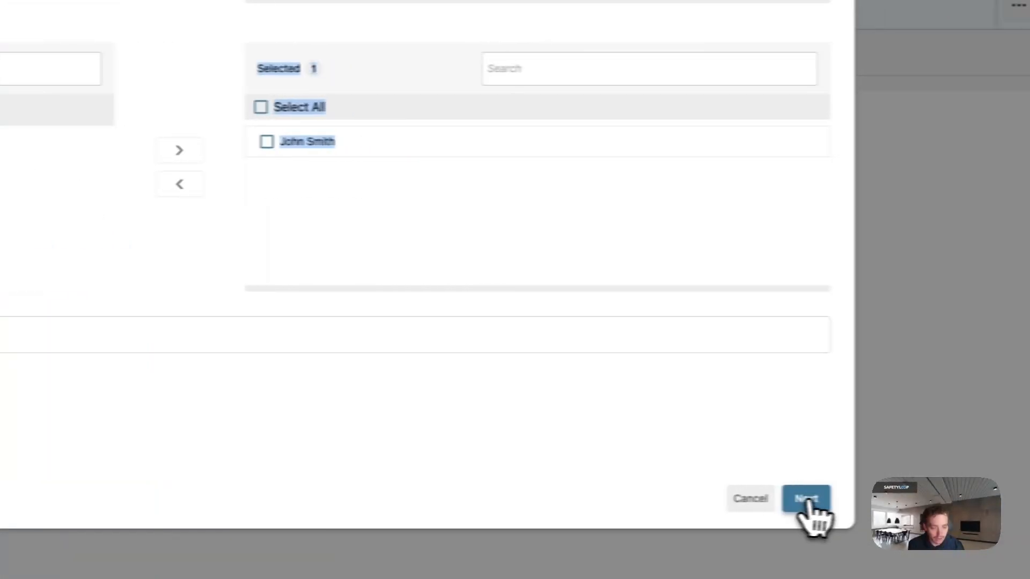
- Continue to the Global Project step, leaving Global Project switched off
left_click(806, 499)
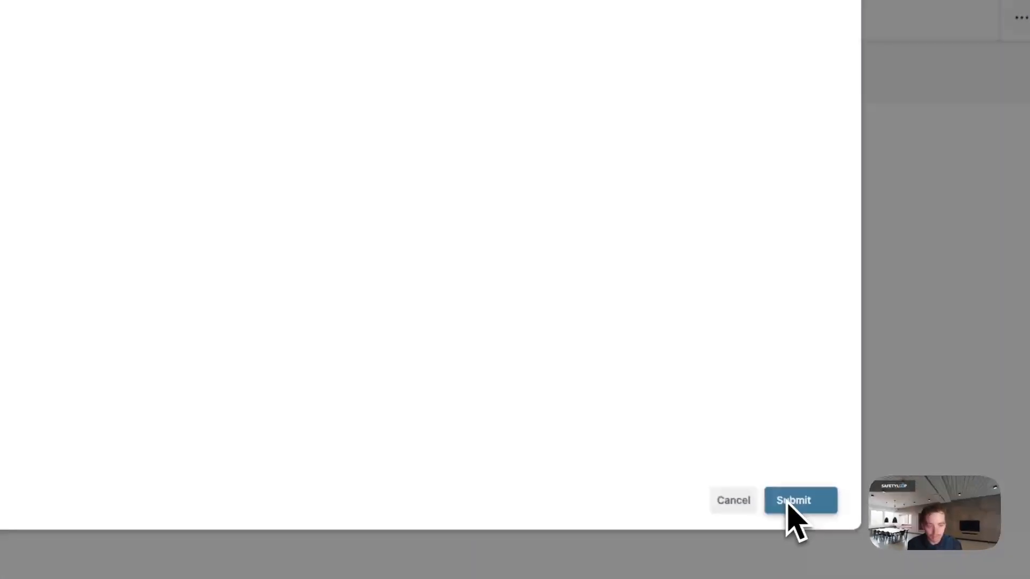
- Submit the West Side Condos group, then glance at its Actions menu without choosing anything
left_click(841, 538)
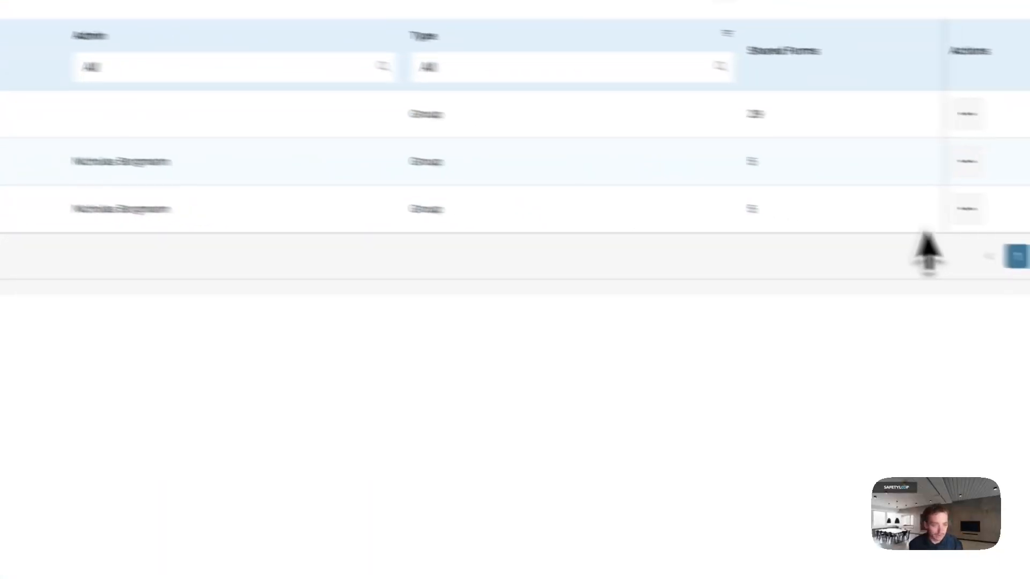
left_click(967, 208)
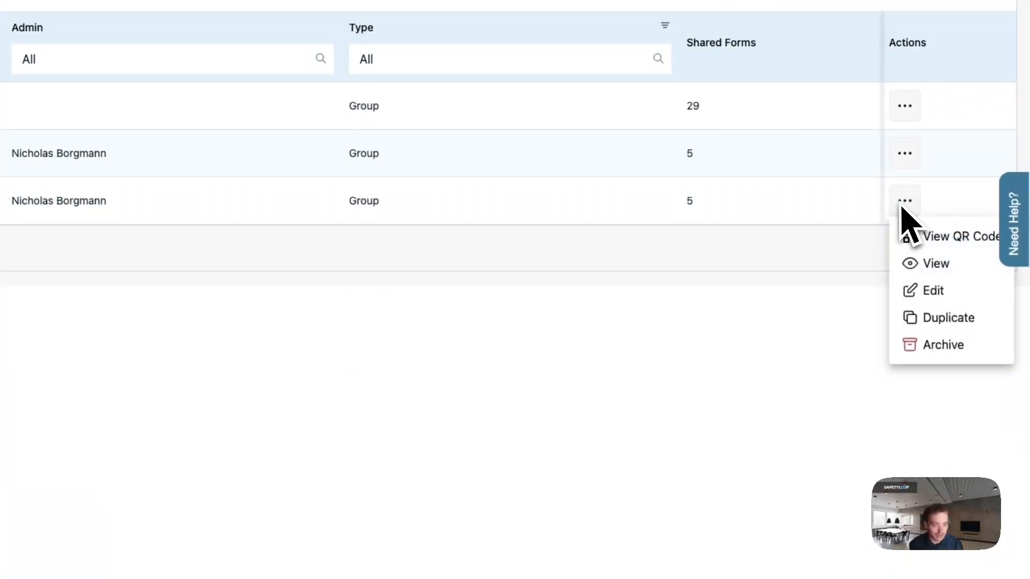
left_click(804, 330)
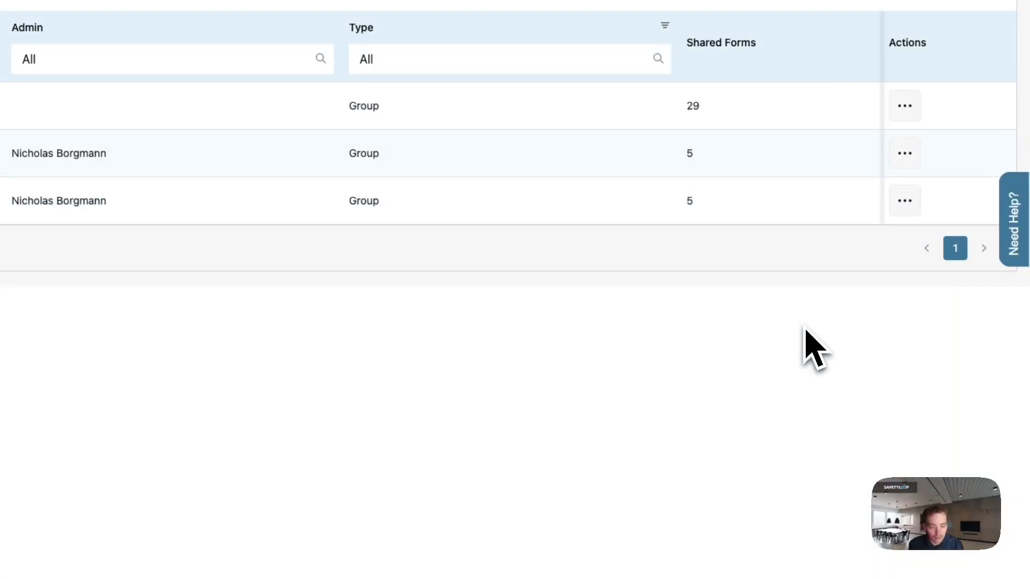